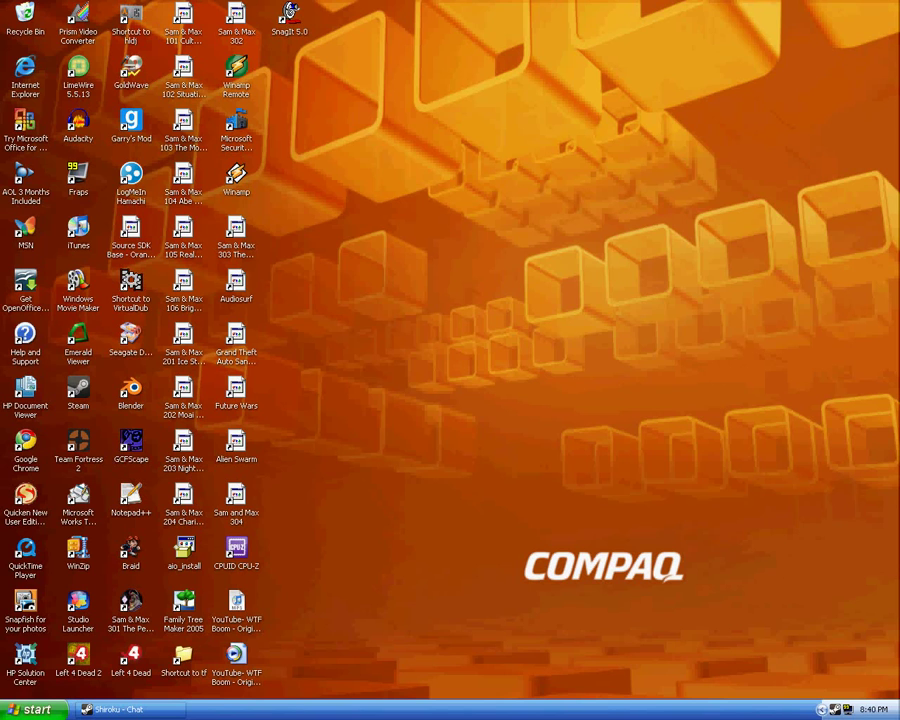
# Launch GoldWave and create a new mono sound with a sampling rate of 11025 and an initial length of 5 seconds.
pyautogui.doubleClick(131, 71)
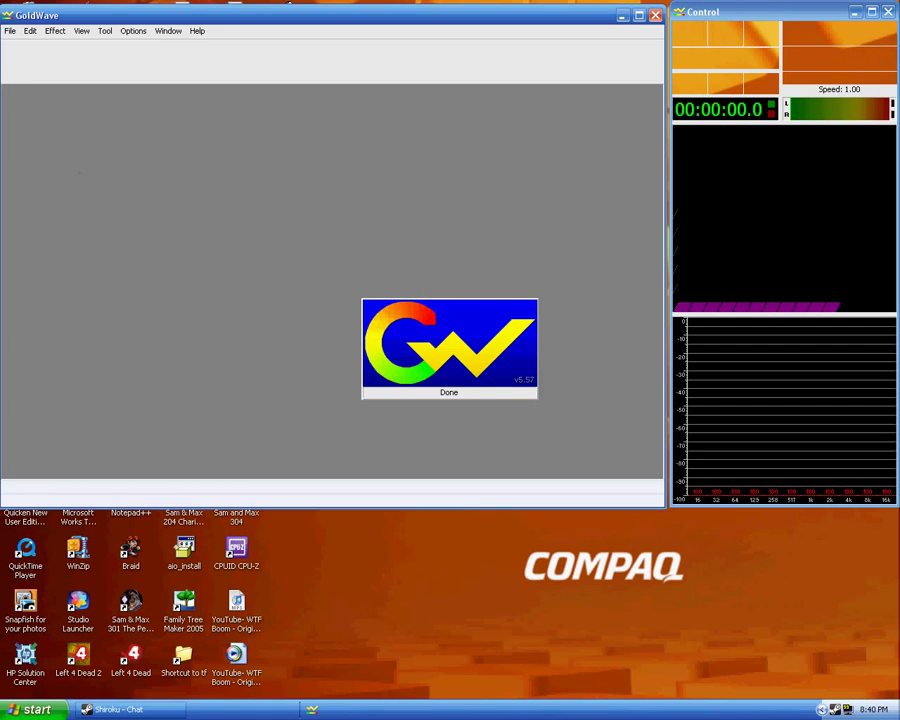
pyautogui.click(10, 30)
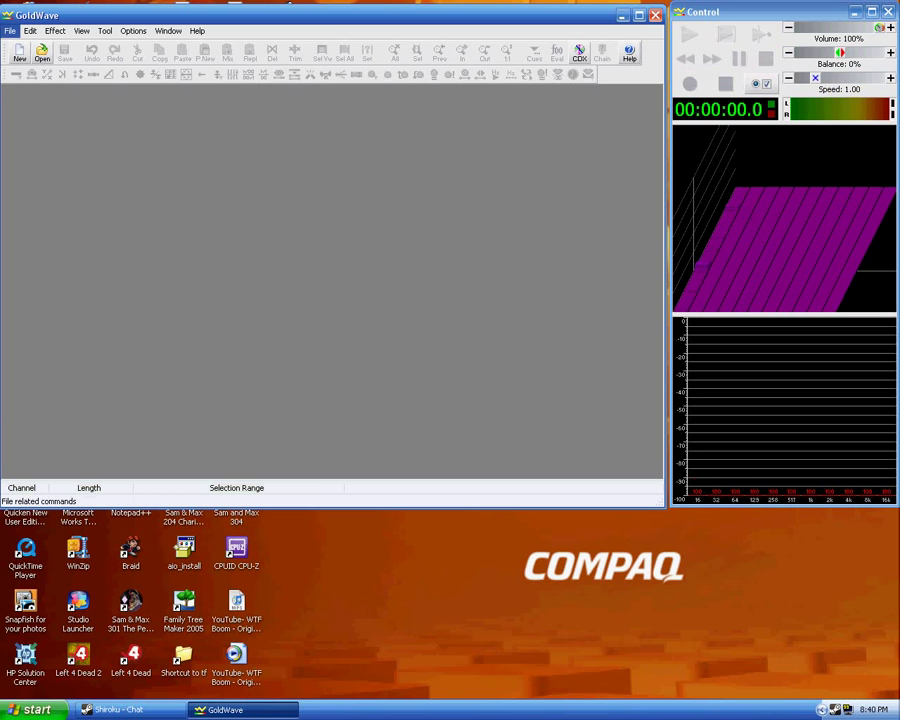
pyautogui.press('Return')
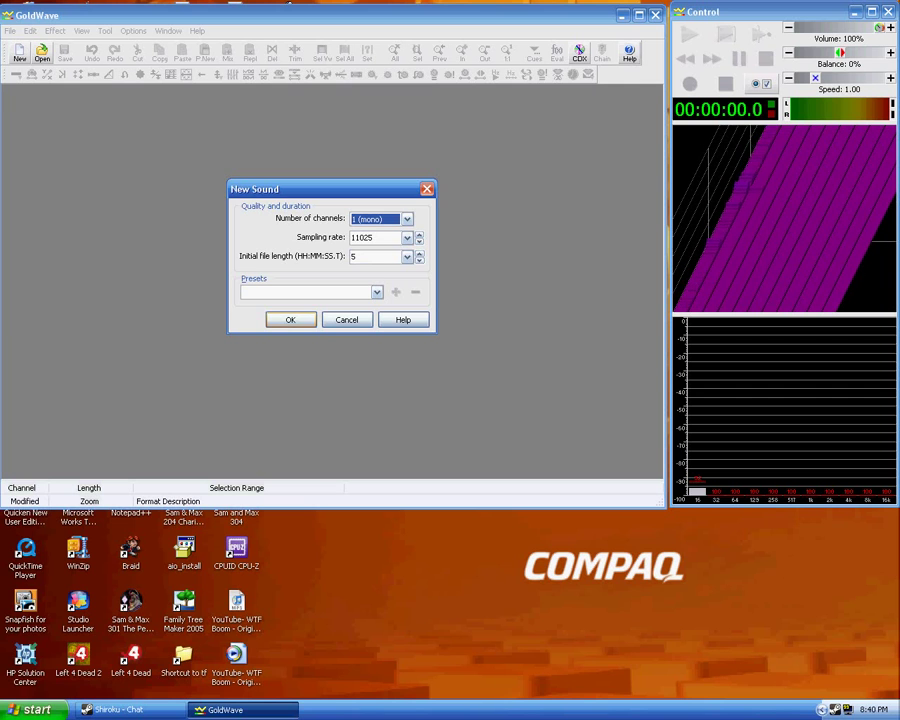
pyautogui.click(290, 319)
pyautogui.press('Return')
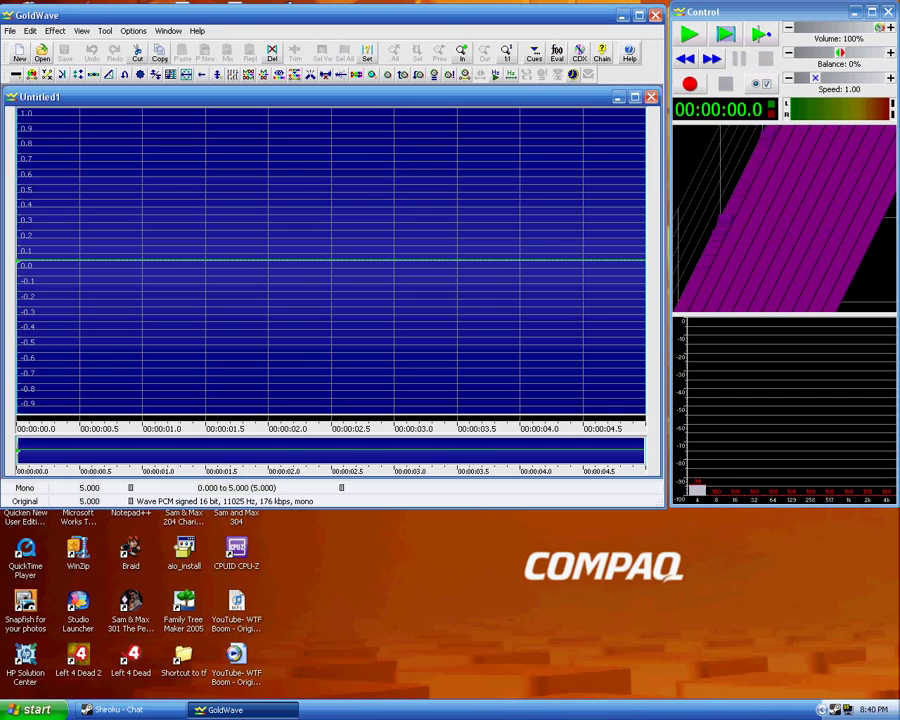
# Open the track 05 Deep Blue from the on trax vol 1 folder.
pyautogui.click(10, 30)
pyautogui.click(30, 59)
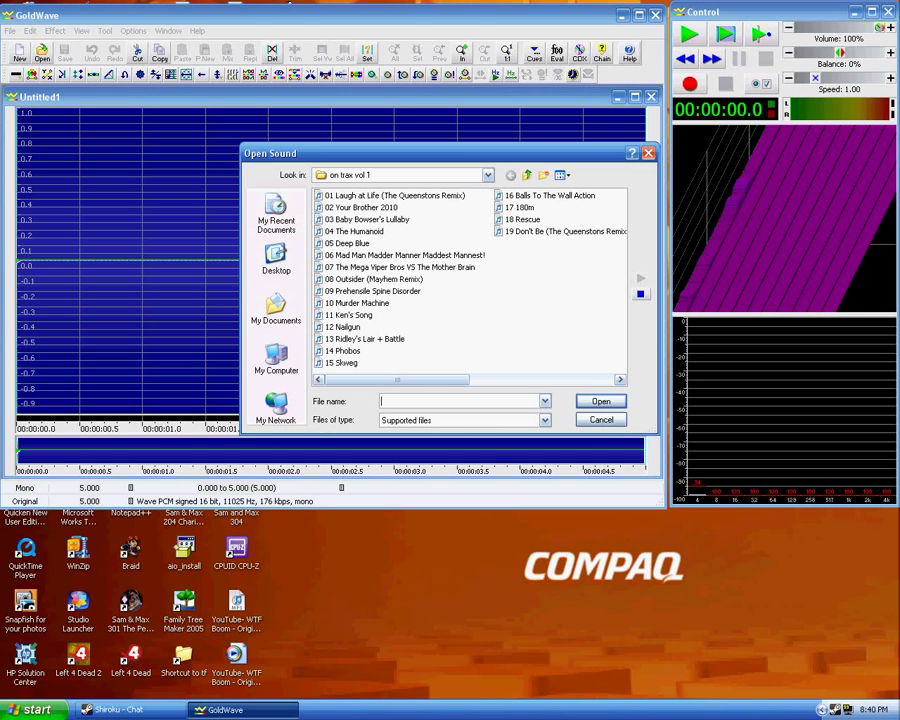
pyautogui.doubleClick(348, 243)
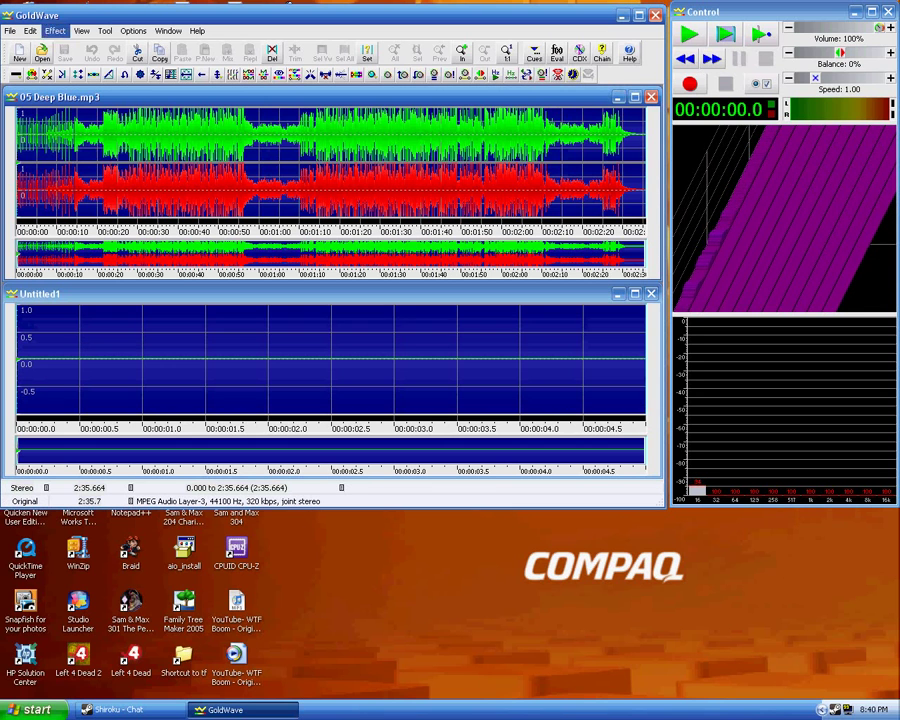
# Copy the entire 05 Deep Blue audio and paste it into the Untitled1 sound.
pyautogui.click(30, 31)
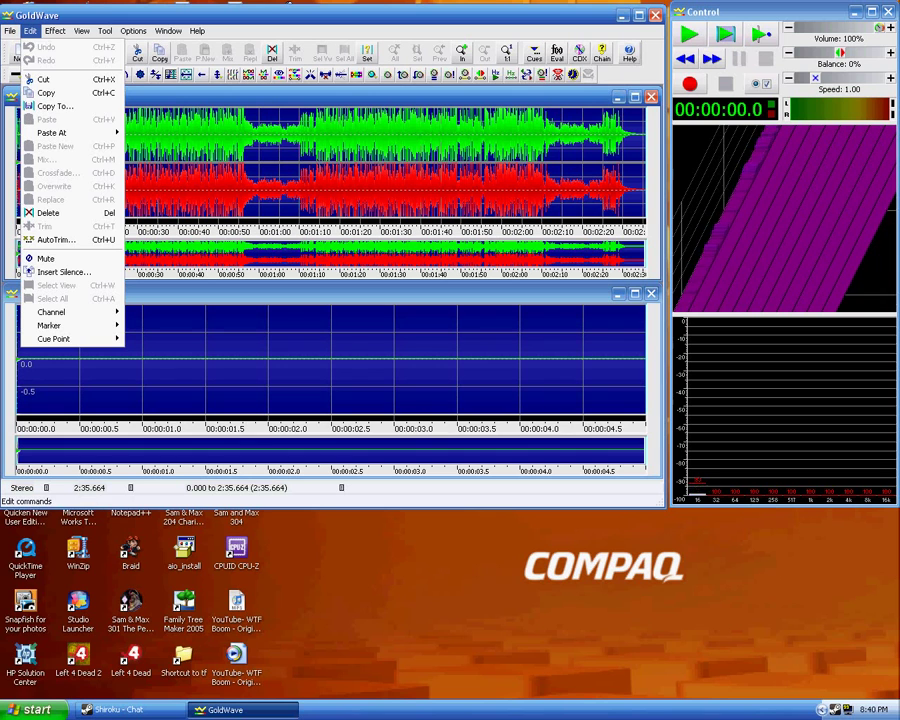
pyautogui.click(45, 92)
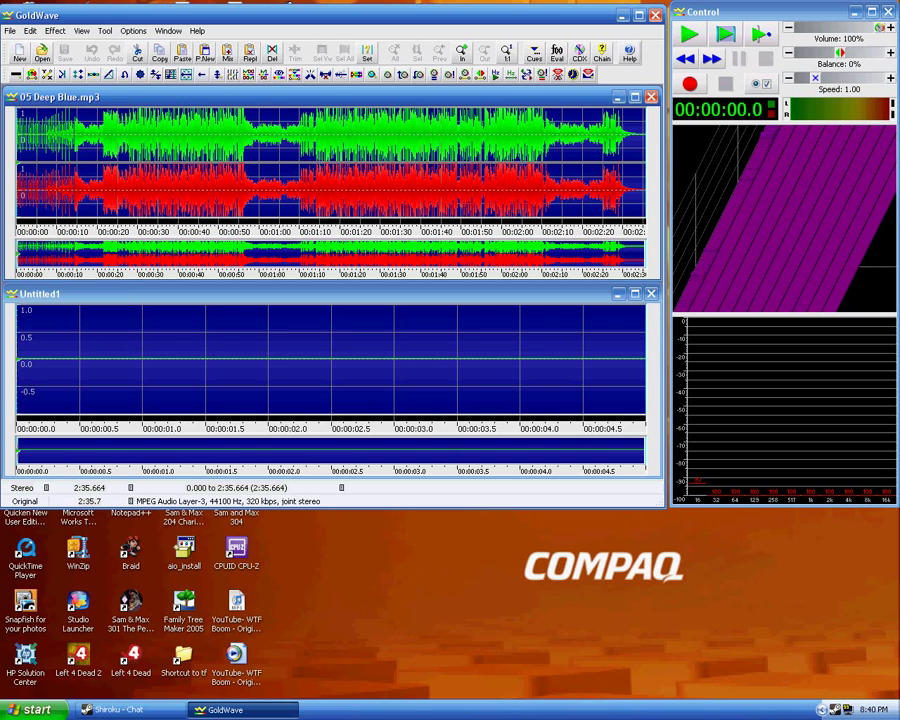
pyautogui.click(30, 31)
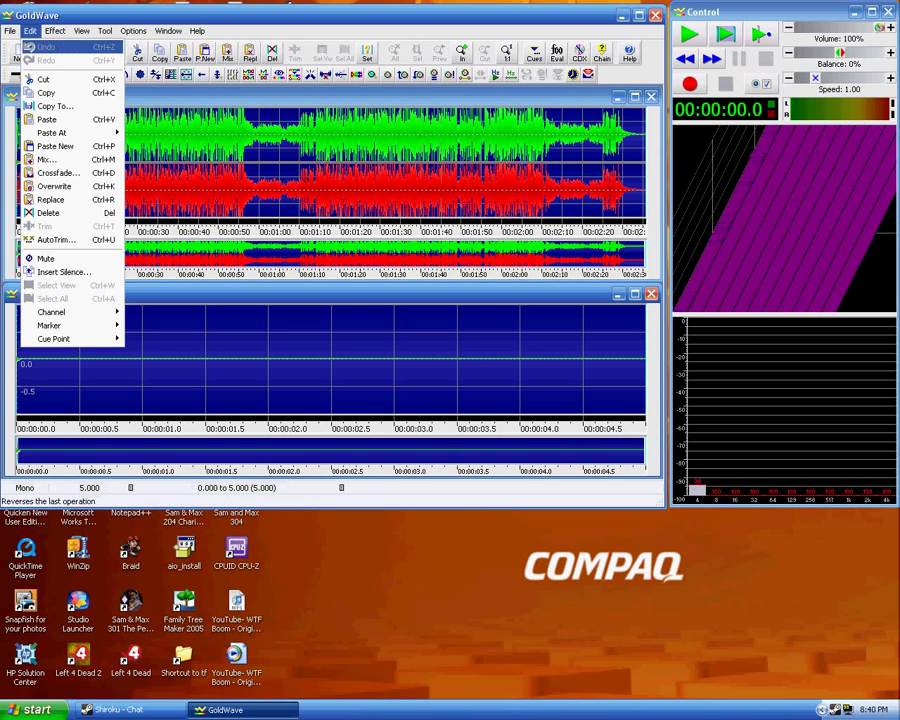
pyautogui.click(46, 119)
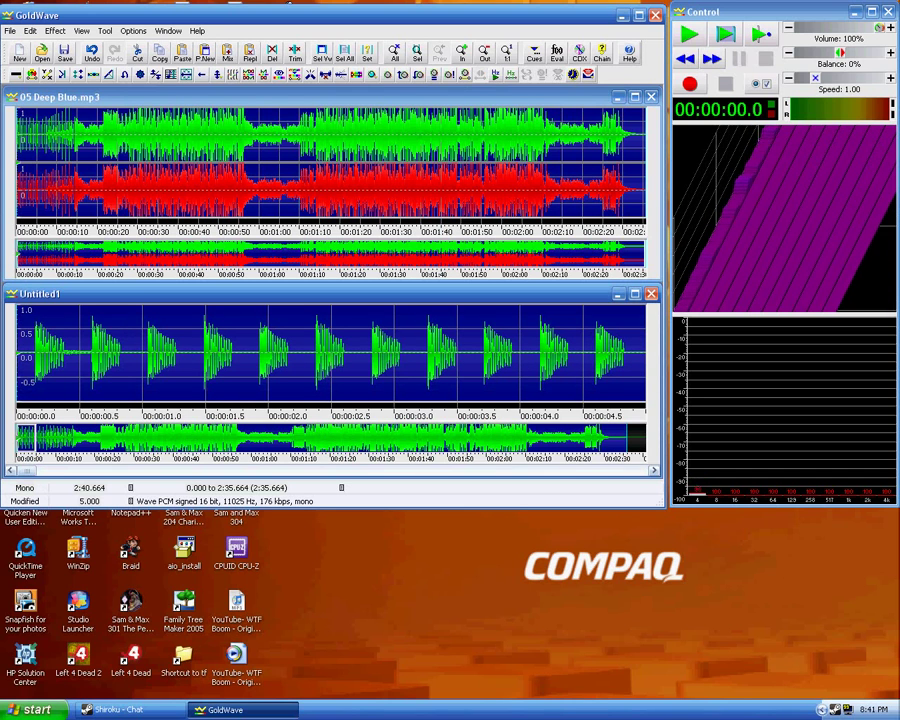
# Select the silent ending of Untitled1 from about 2:34.4 to the end and cut it.
pyautogui.moveTo(27, 470); pyautogui.dragTo(121, 470)
pyautogui.hscroll(20, 330, 360)
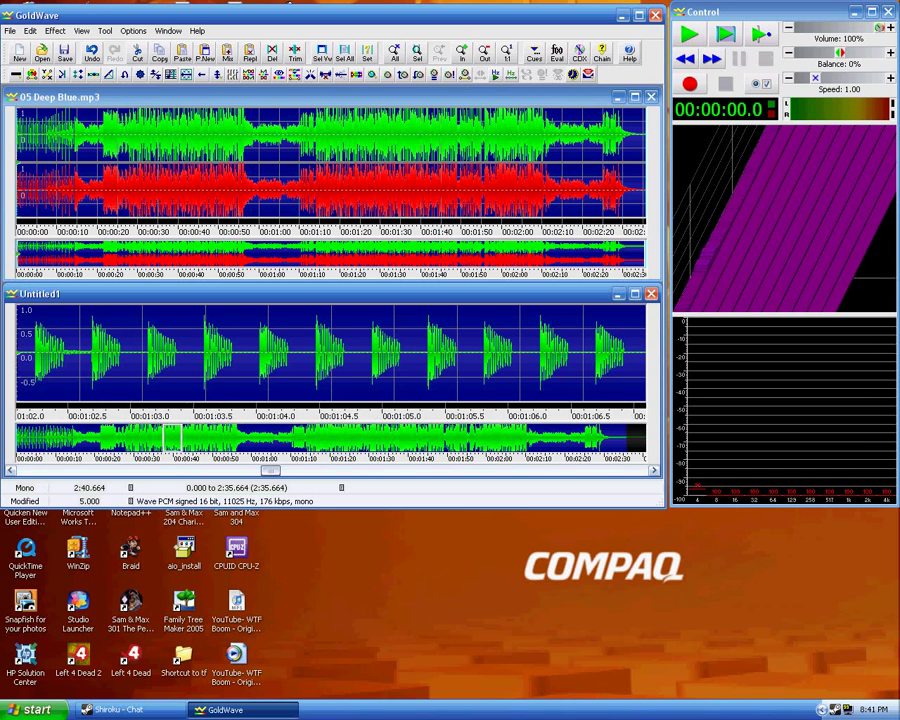
pyautogui.hscroll(2, 330, 360)
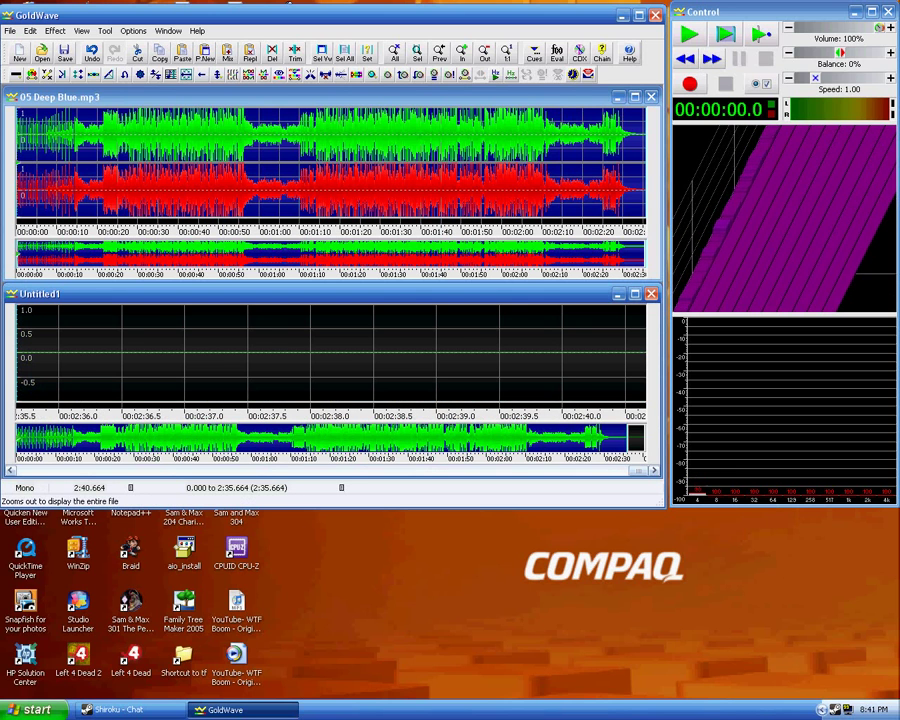
pyautogui.click(394, 50)
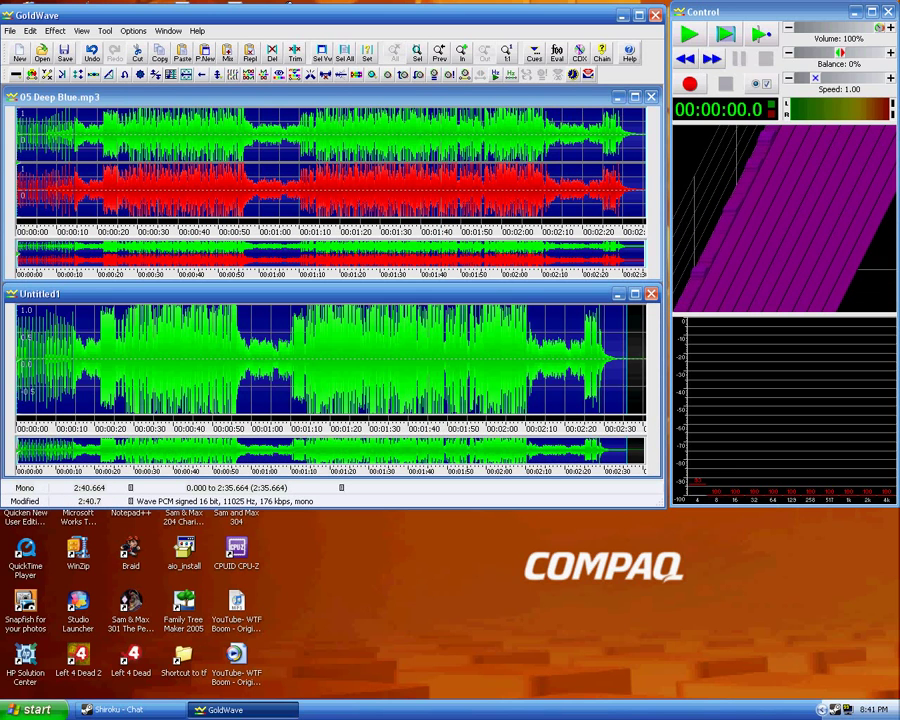
pyautogui.moveTo(626, 358); pyautogui.dragTo(646, 358)
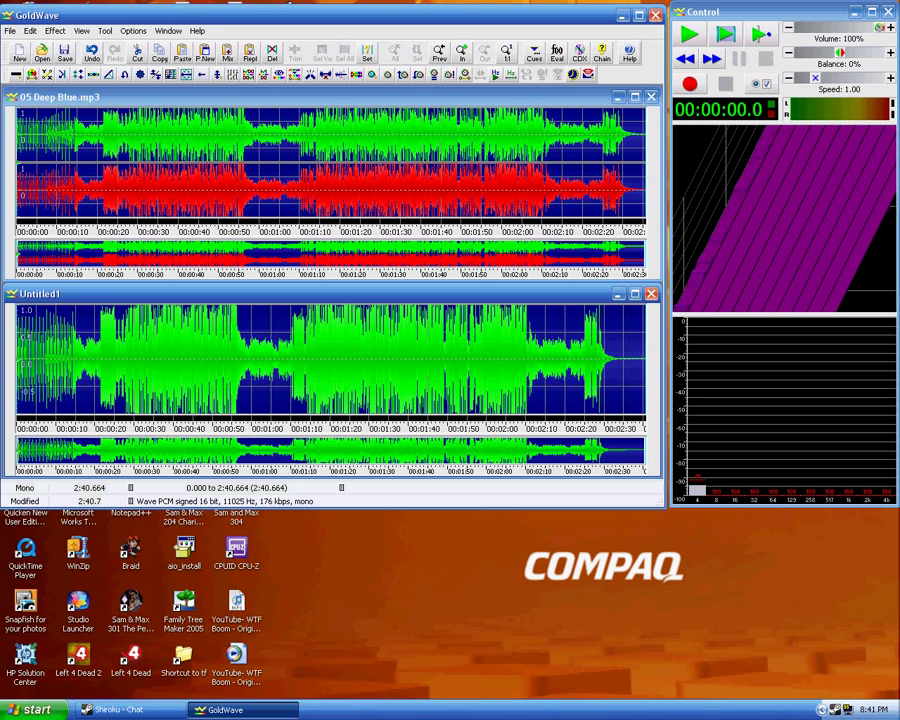
pyautogui.moveTo(16, 358); pyautogui.dragTo(621, 358)
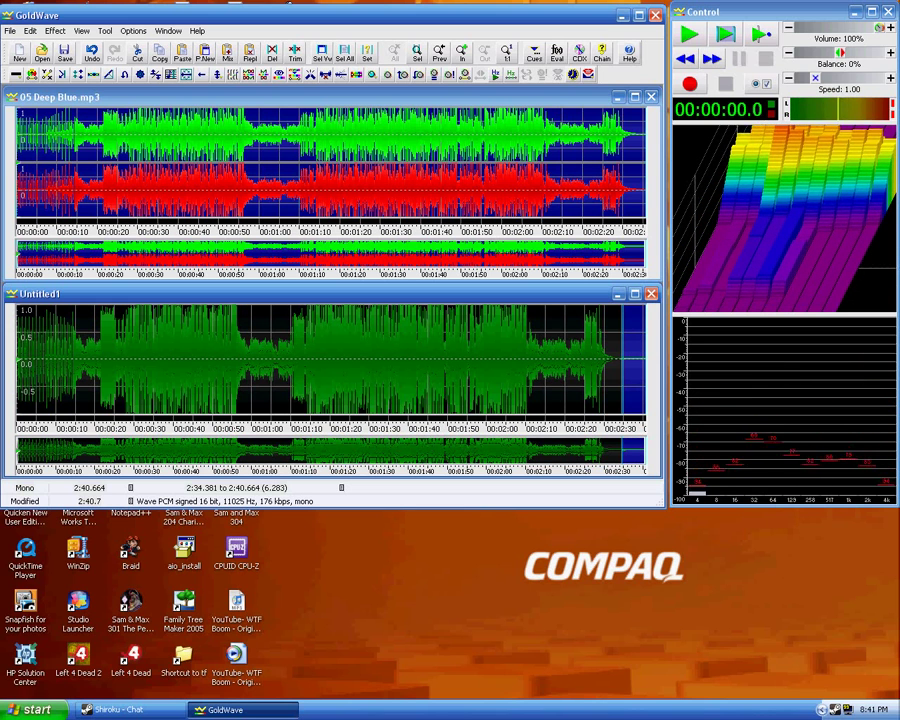
pyautogui.press('alt')
pyautogui.press('Right')
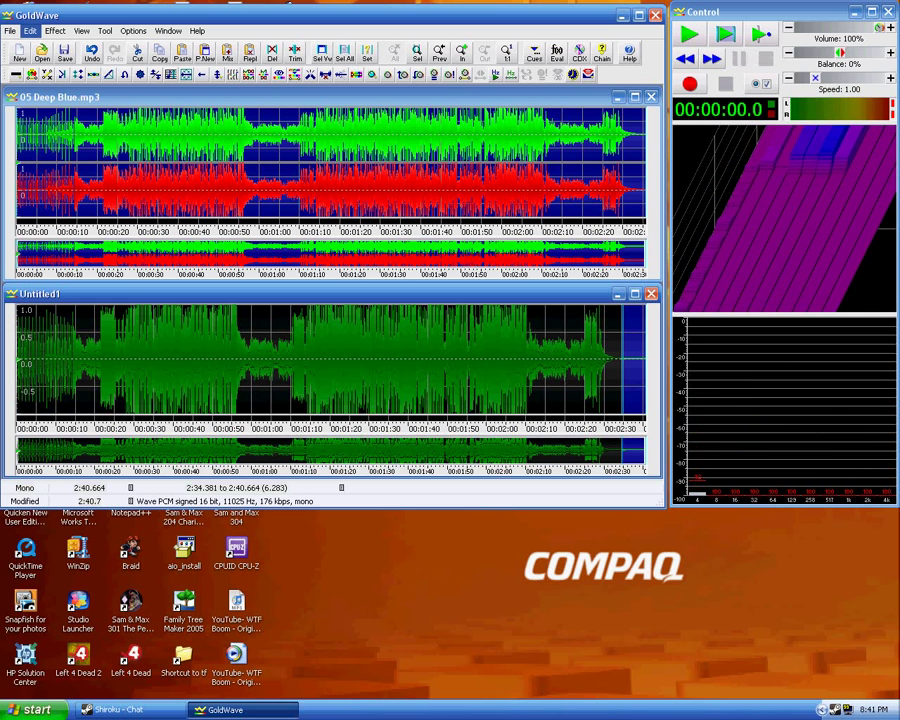
pyautogui.press('Down')
pyautogui.press('Down')
pyautogui.press('Down')
pyautogui.press('Return')
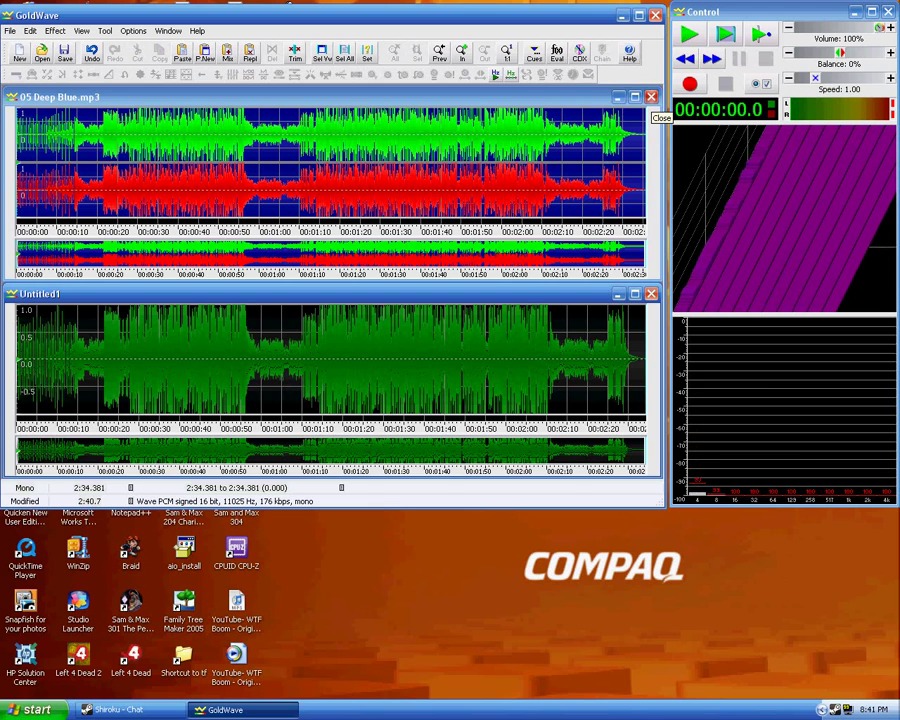
# Close the 05 Deep Blue.mp3 file and select all of the audio in Untitled1.
pyautogui.click(651, 96)
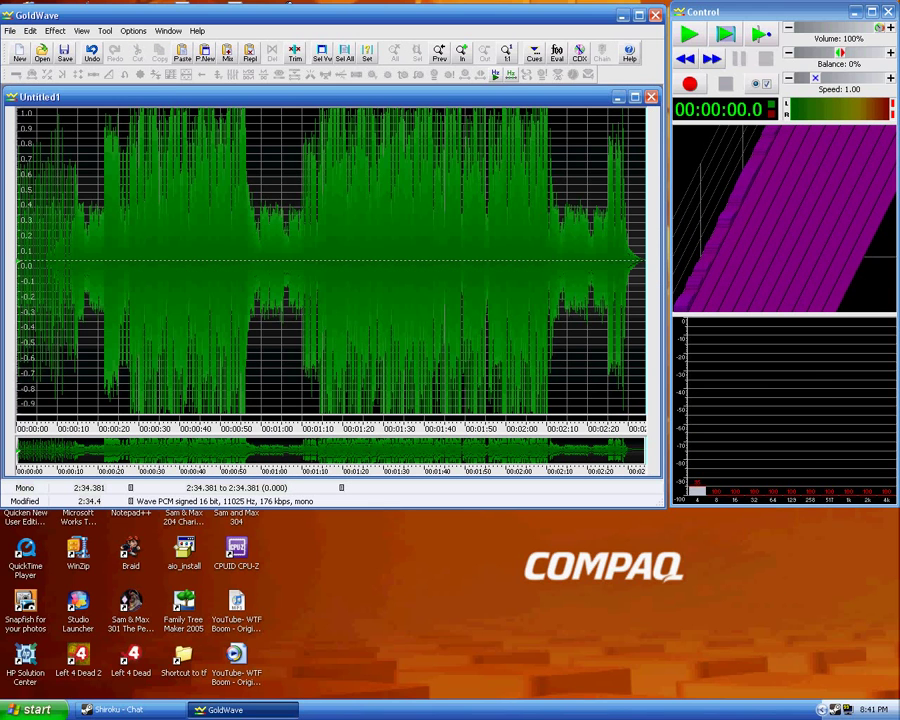
pyautogui.click(30, 31)
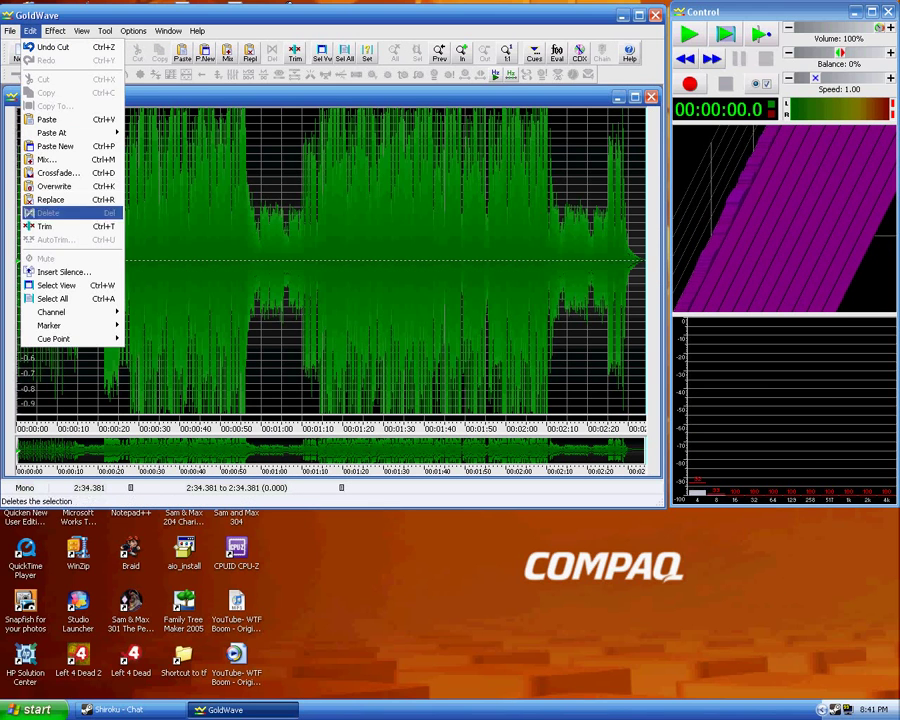
pyautogui.click(52, 298)
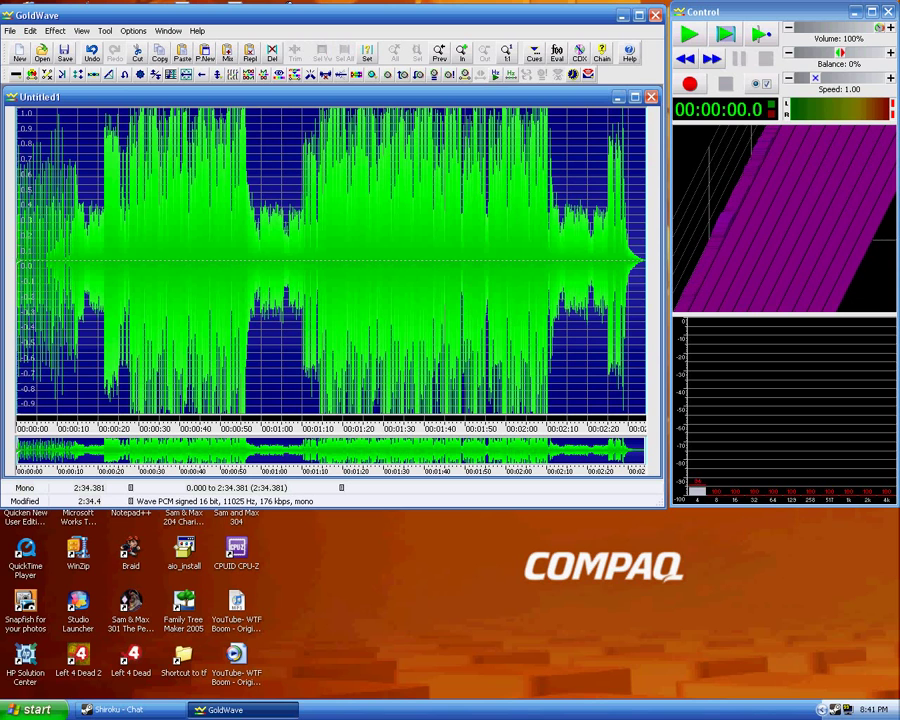
# Play Untitled1 to about 16 seconds and pause, and apply the Equalizer with the Reduce bass preset after previewing it.
pyautogui.press('space')
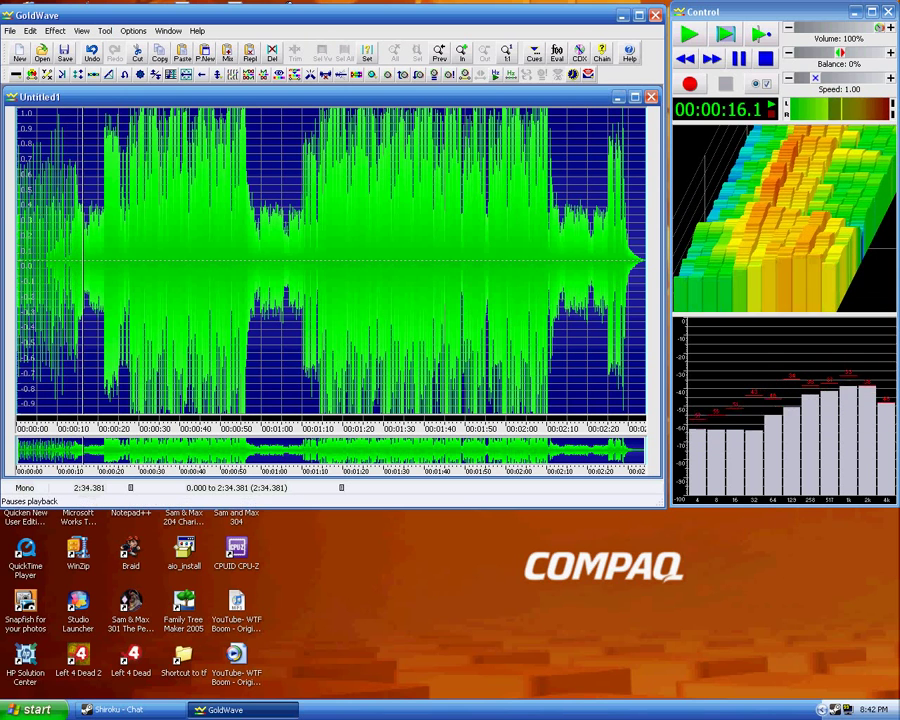
pyautogui.click(738, 60)
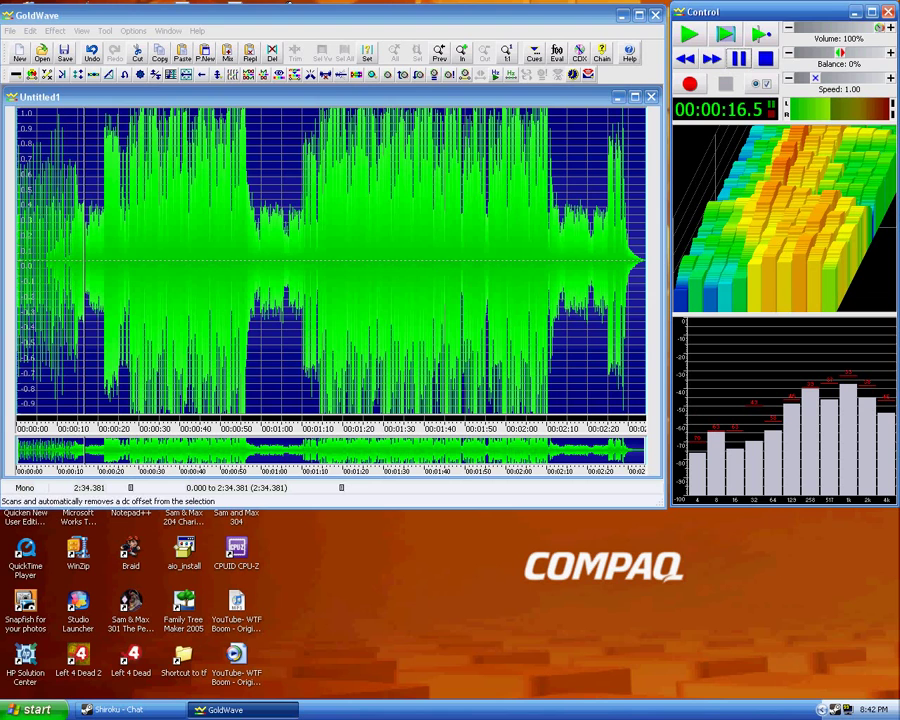
pyautogui.click(232, 74)
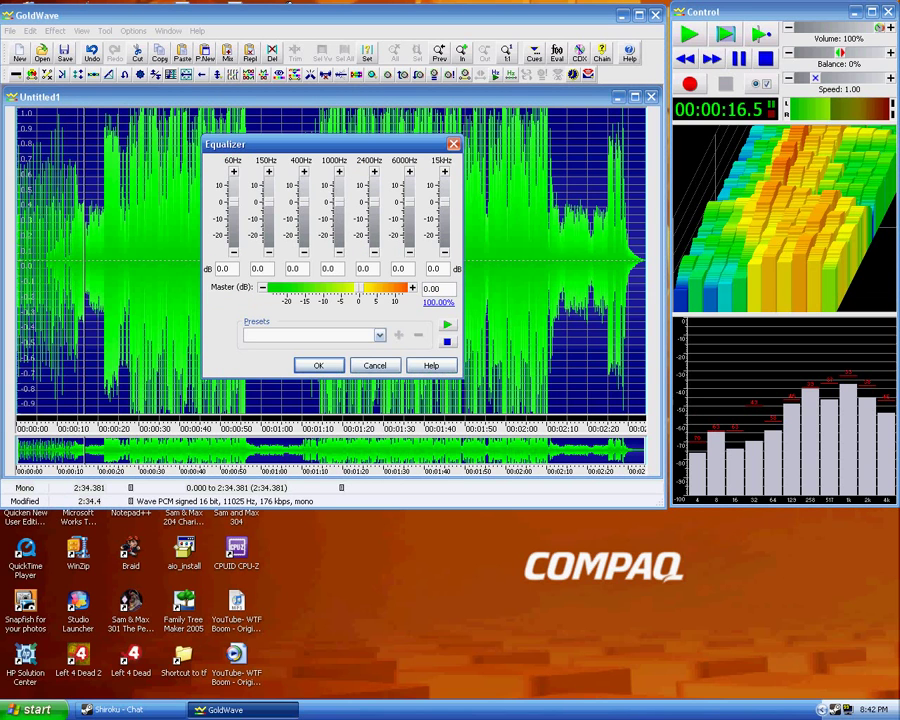
pyautogui.click(245, 334)
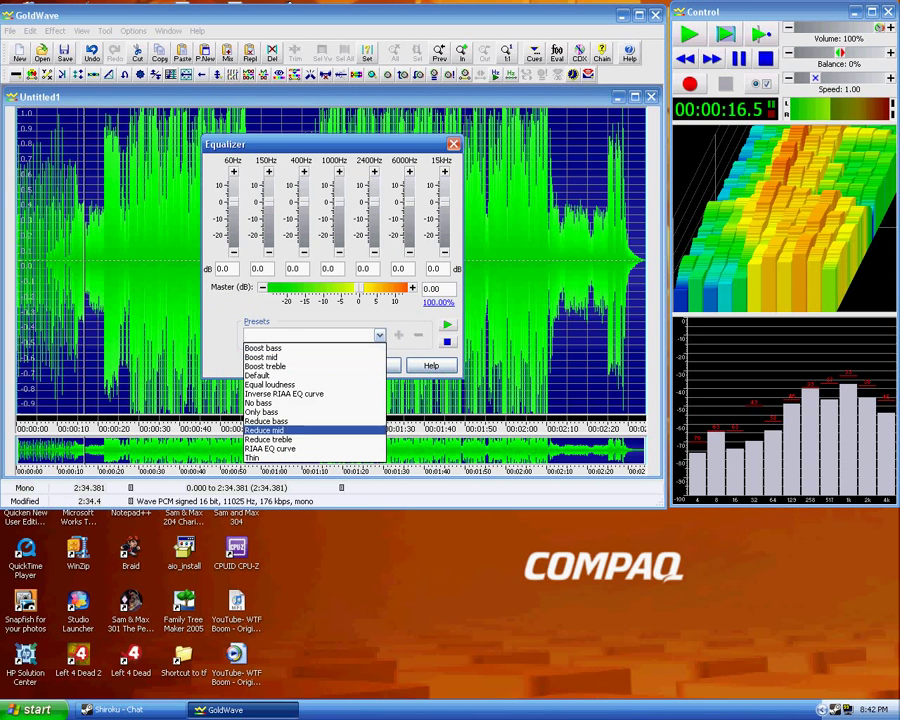
pyautogui.click(266, 421)
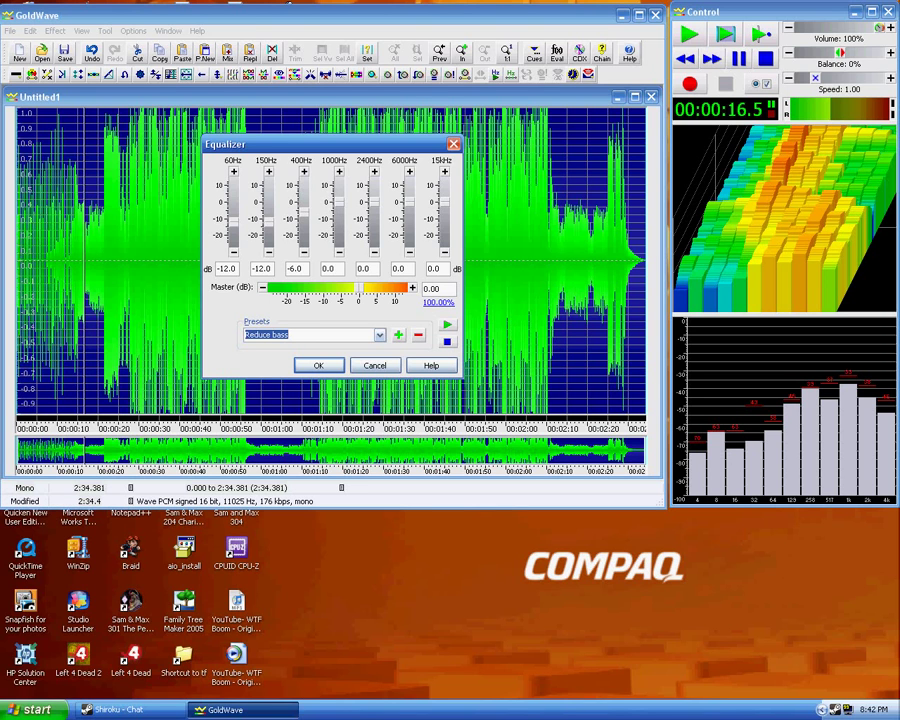
pyautogui.click(233, 171)
pyautogui.click(269, 171)
pyautogui.click(269, 252)
pyautogui.click(269, 252)
pyautogui.click(234, 252)
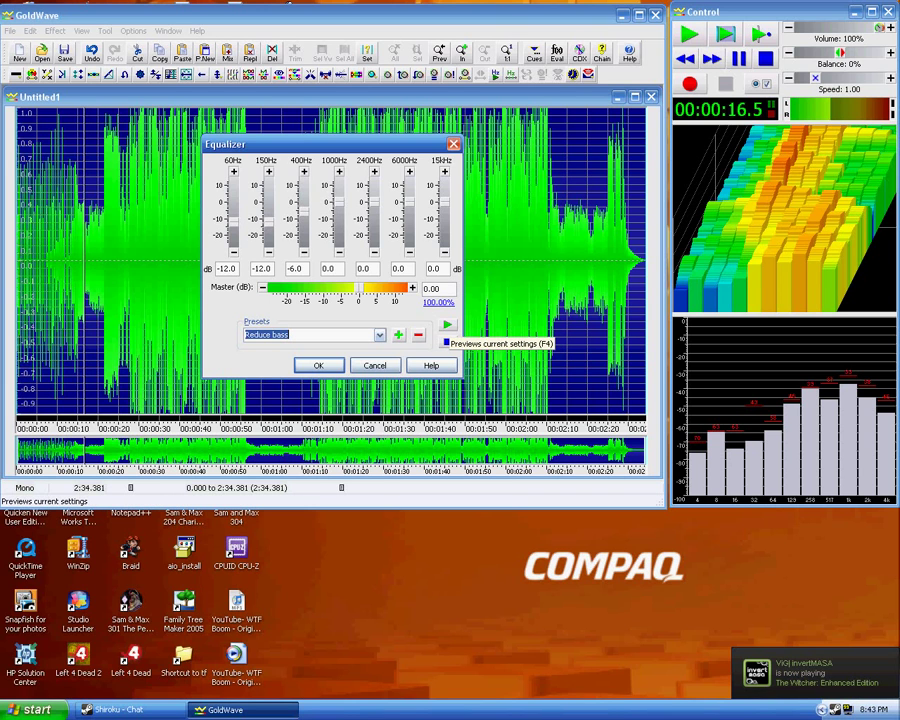
pyautogui.click(446, 326)
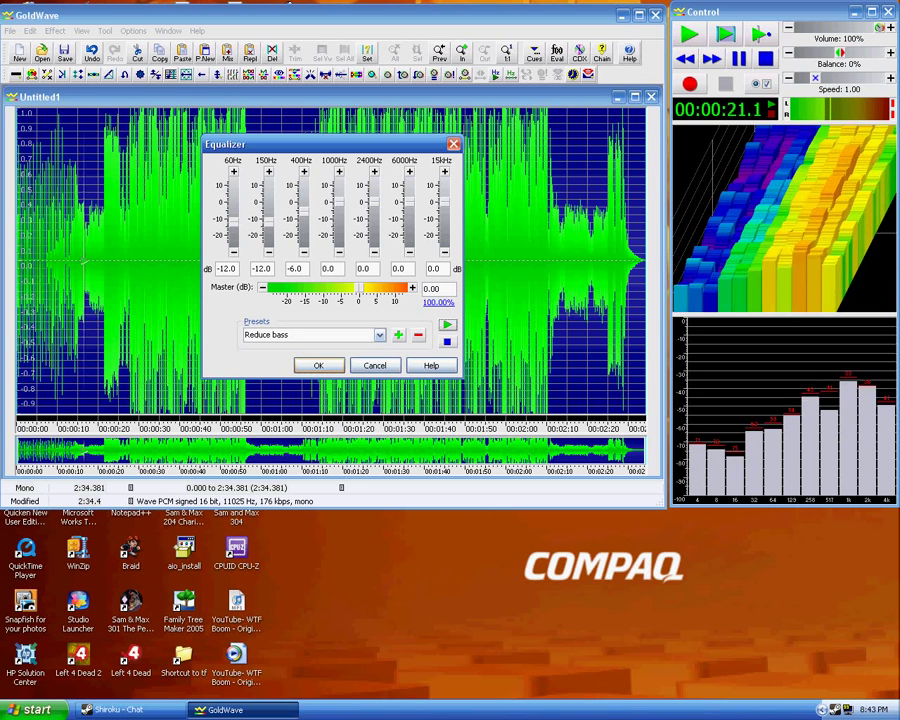
pyautogui.click(318, 365)
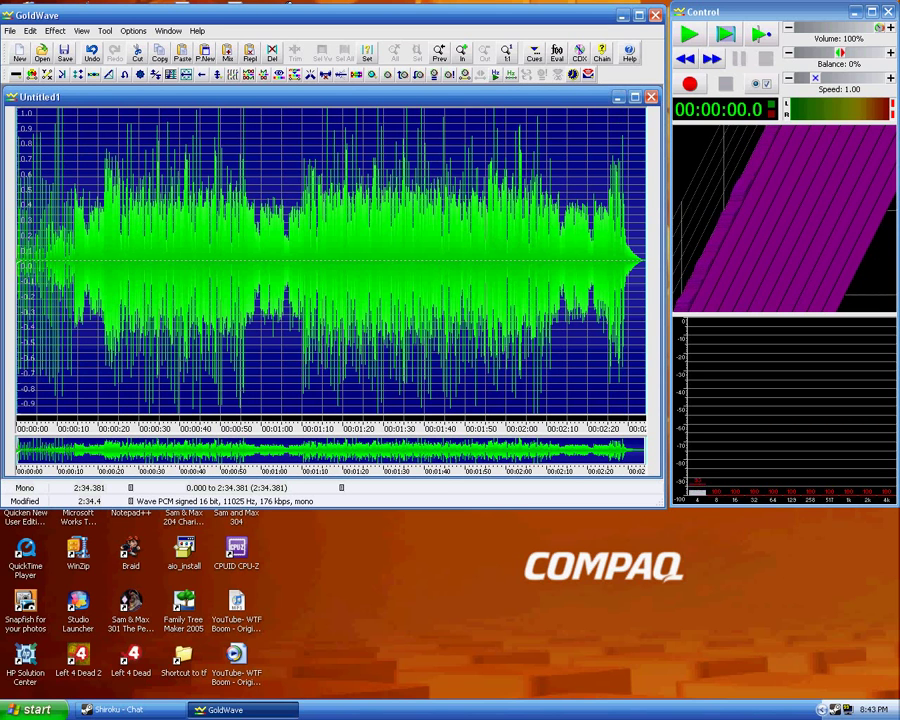
# Play the bass-reduced sound to about 36 seconds and apply a second Equalizer pass with the 400 Hz band at -3.0 dB.
pyautogui.press('space')
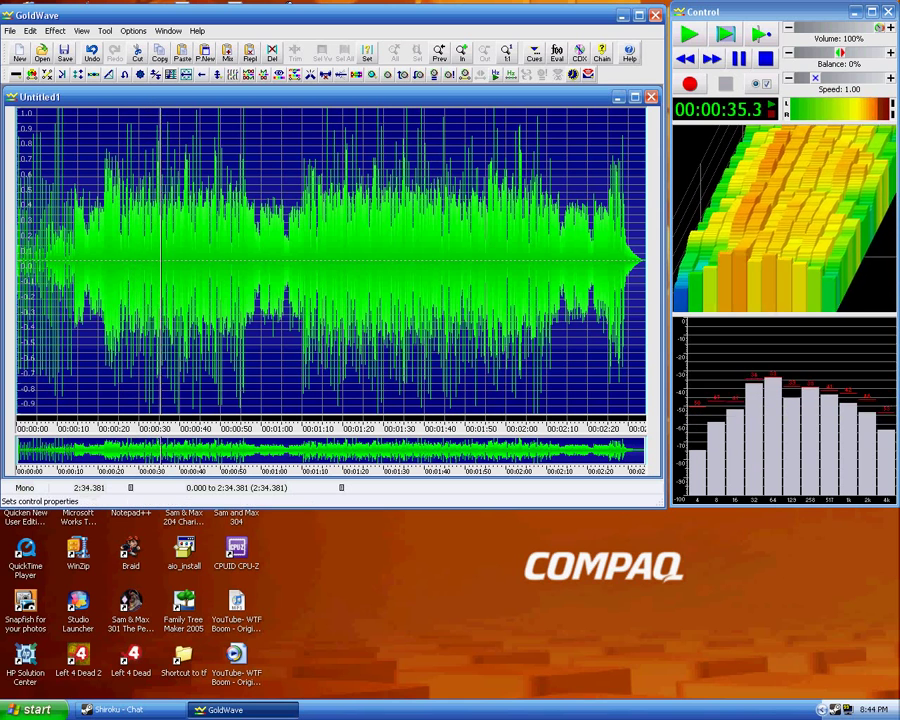
pyautogui.click(739, 58)
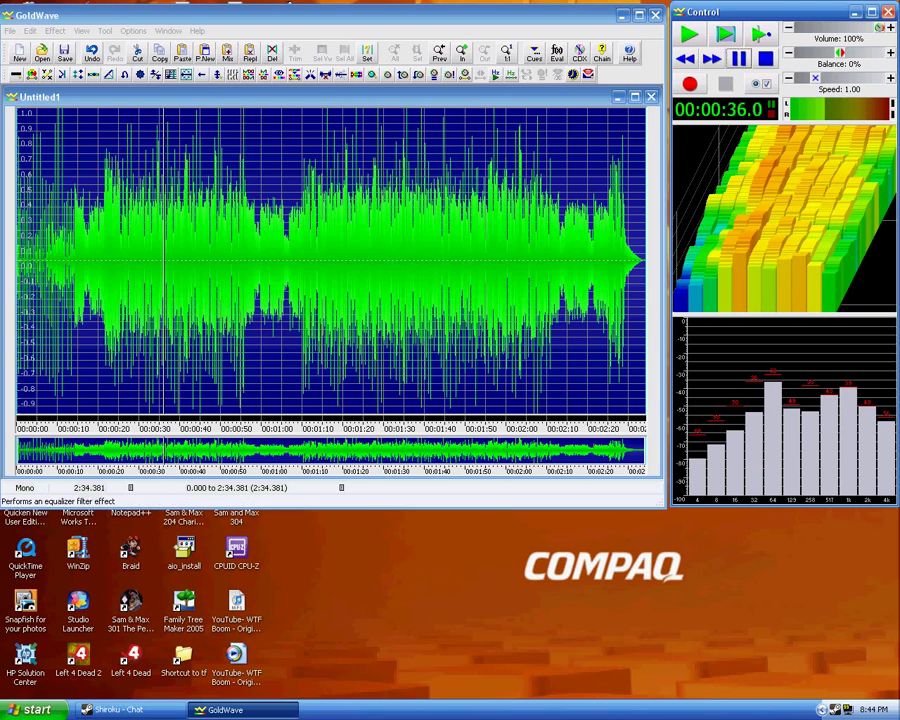
pyautogui.click(232, 74)
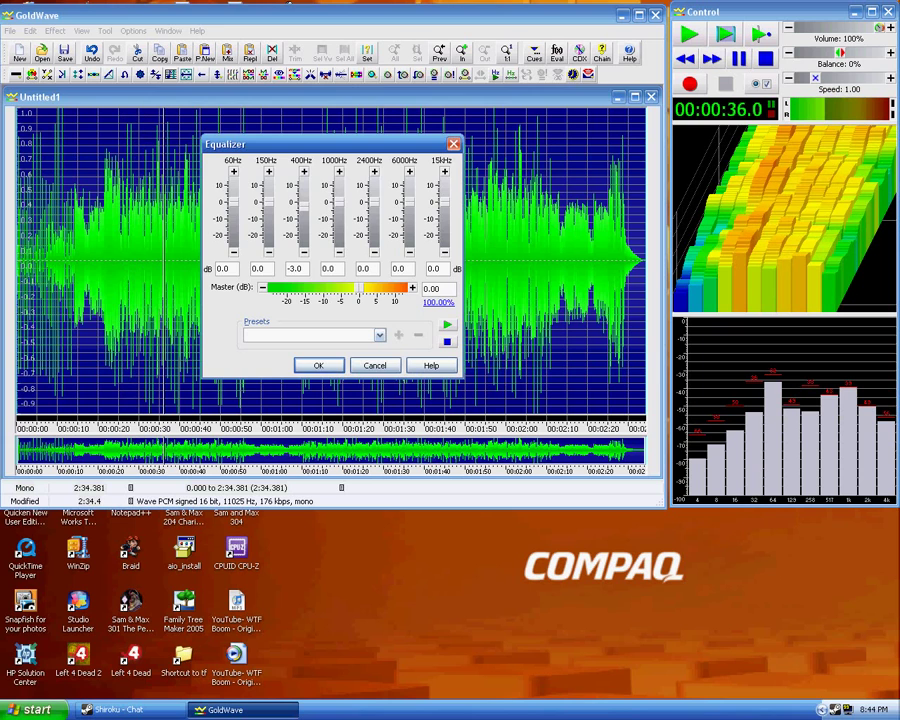
pyautogui.press('Return')
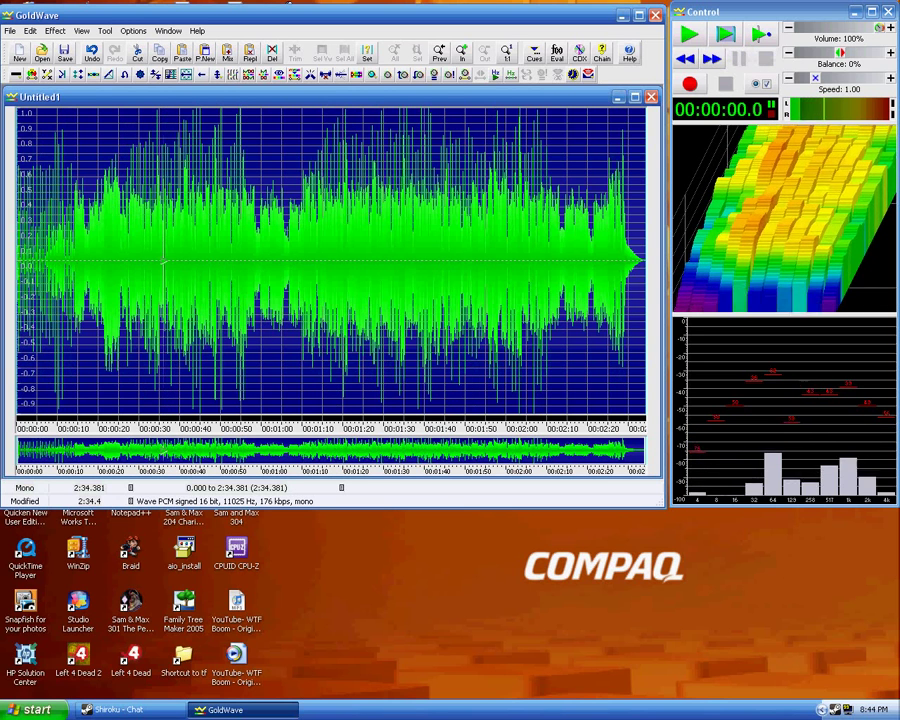
# Play the sound to about 42 seconds, undo the last Equalizer pass, and replay the restored sound to about 44 seconds.
pyautogui.press('space')
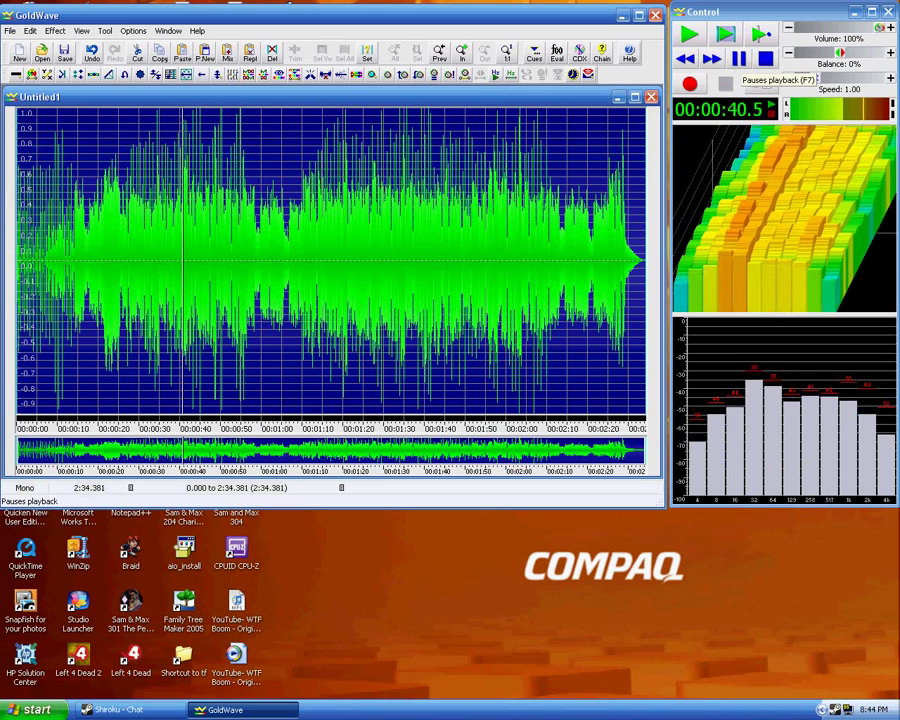
pyautogui.click(738, 60)
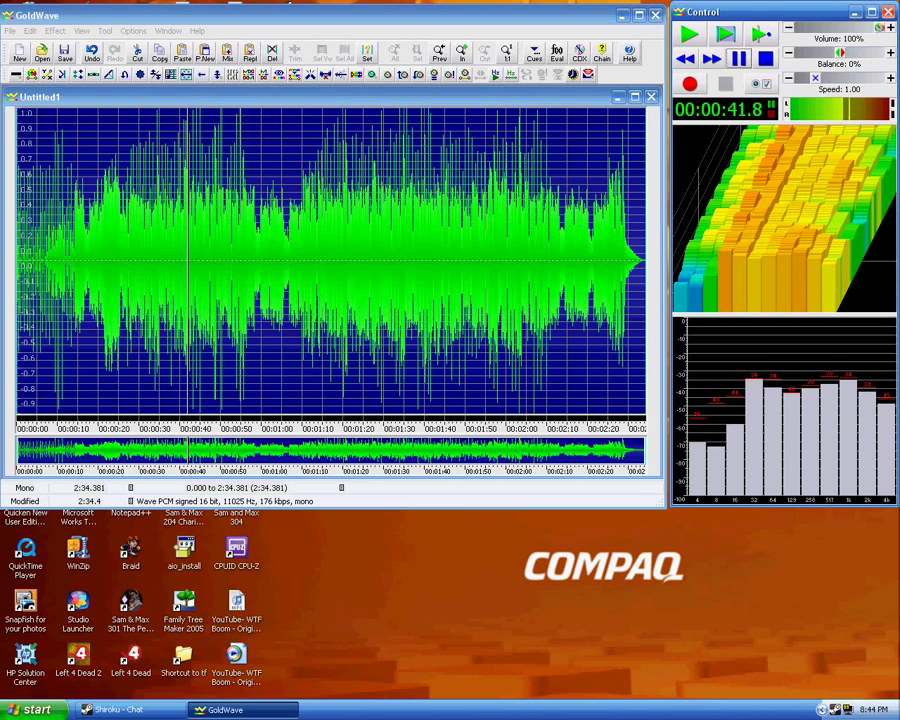
pyautogui.click(30, 31)
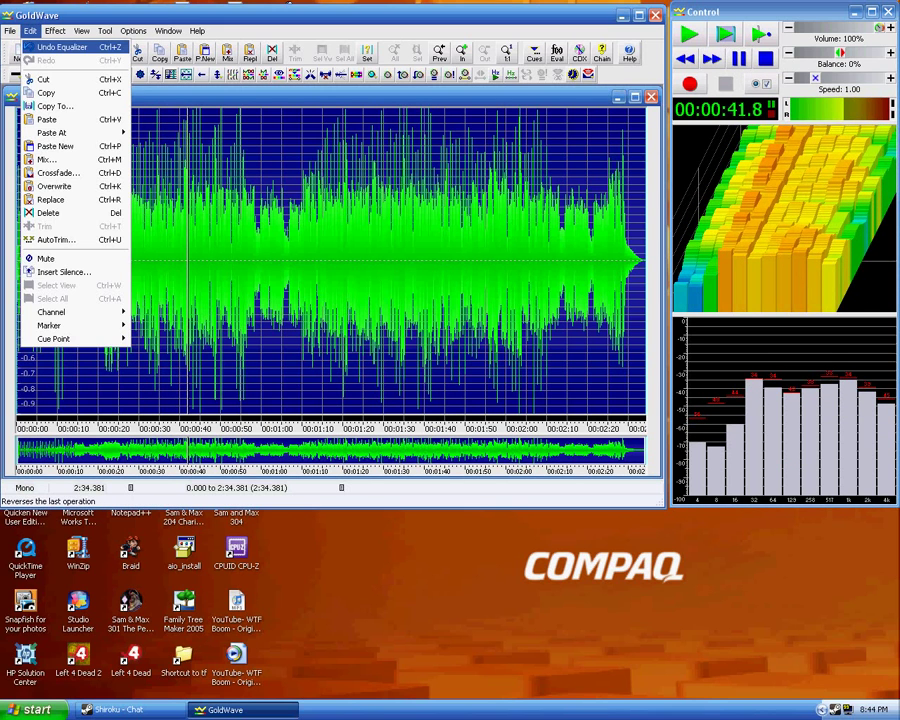
pyautogui.click(60, 47)
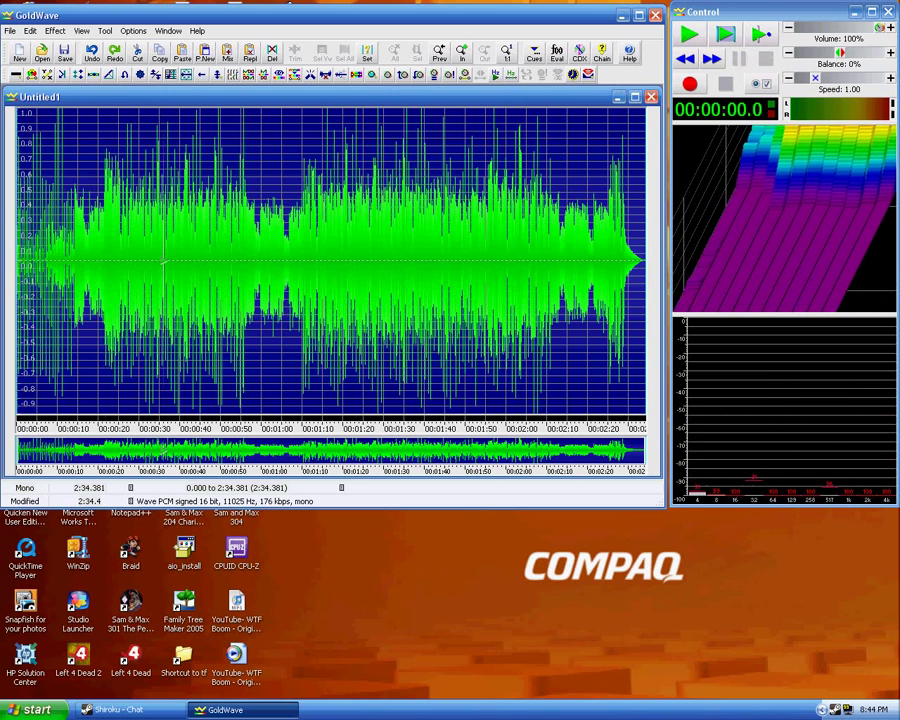
pyautogui.middleClick(161, 262)
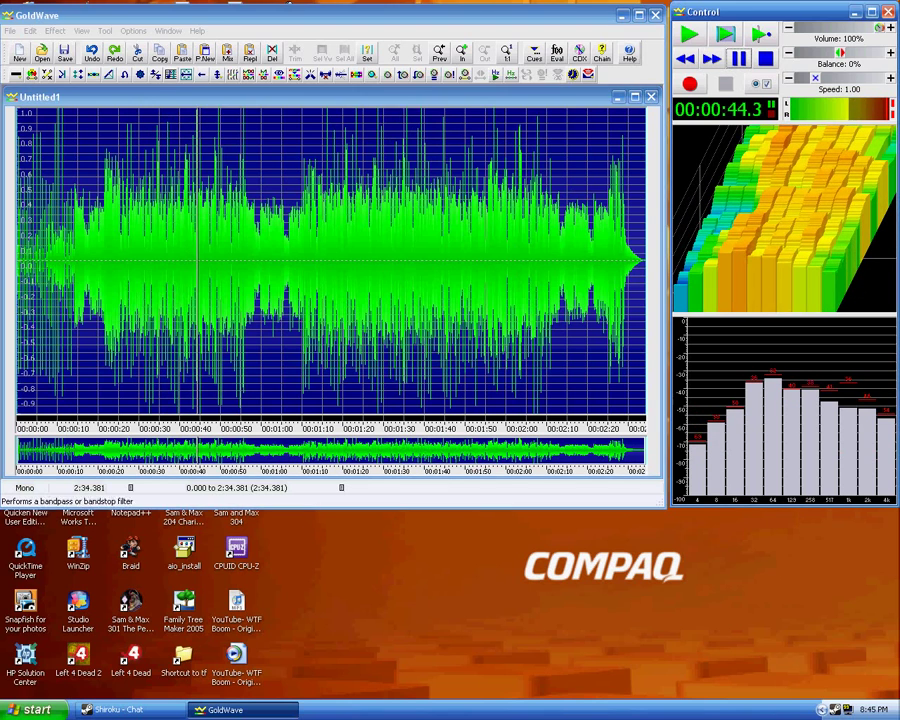
# Apply the Equalizer with the 400 Hz band lowered and play the result to about 38 seconds before pausing.
pyautogui.click(585, 74)
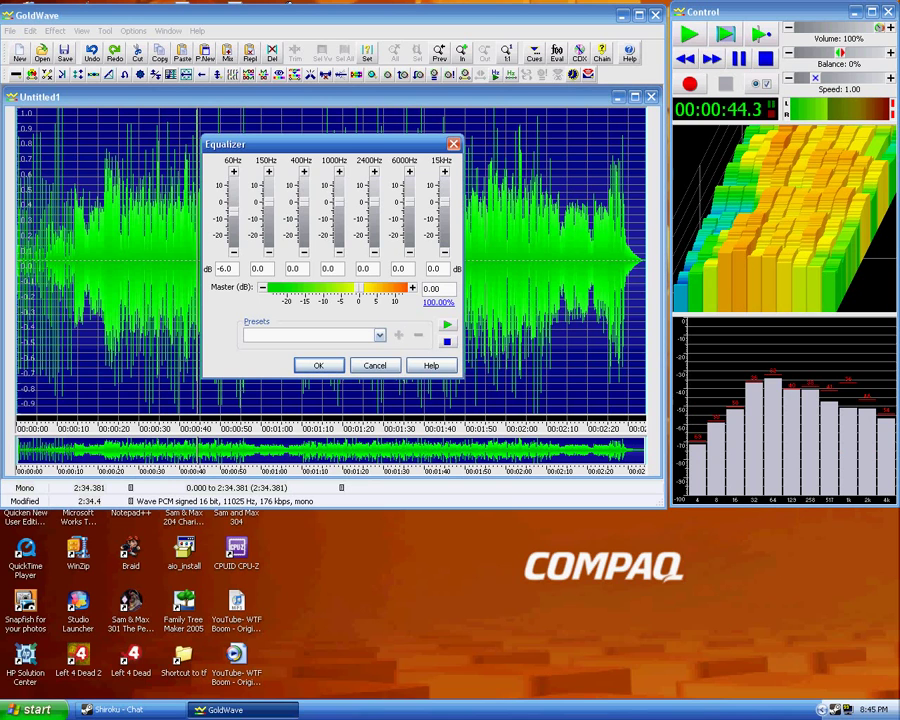
pyautogui.click(304, 252)
pyautogui.press('Return')
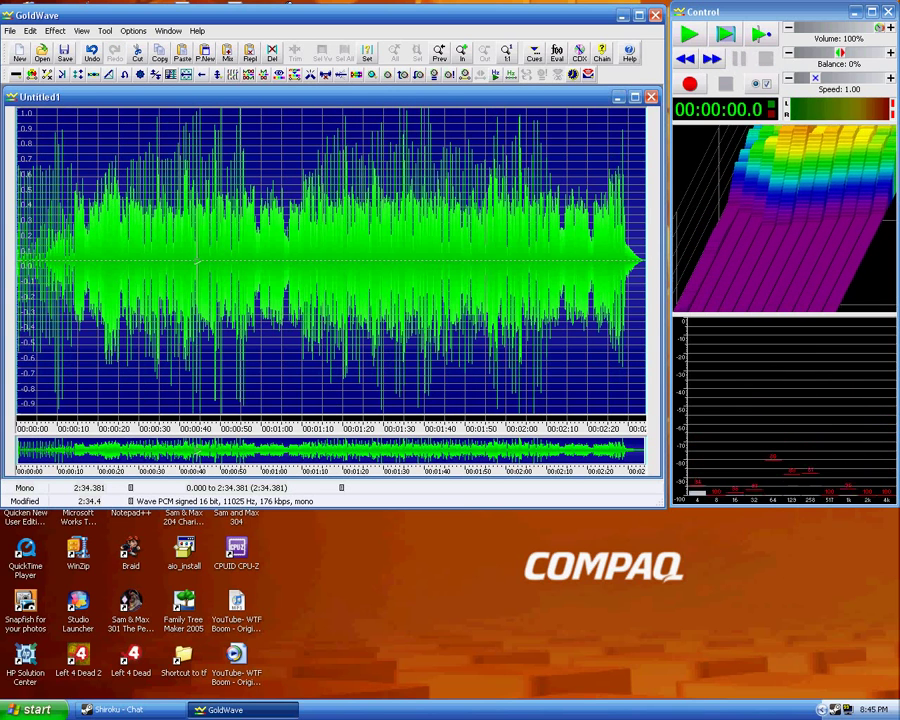
pyautogui.press('space')
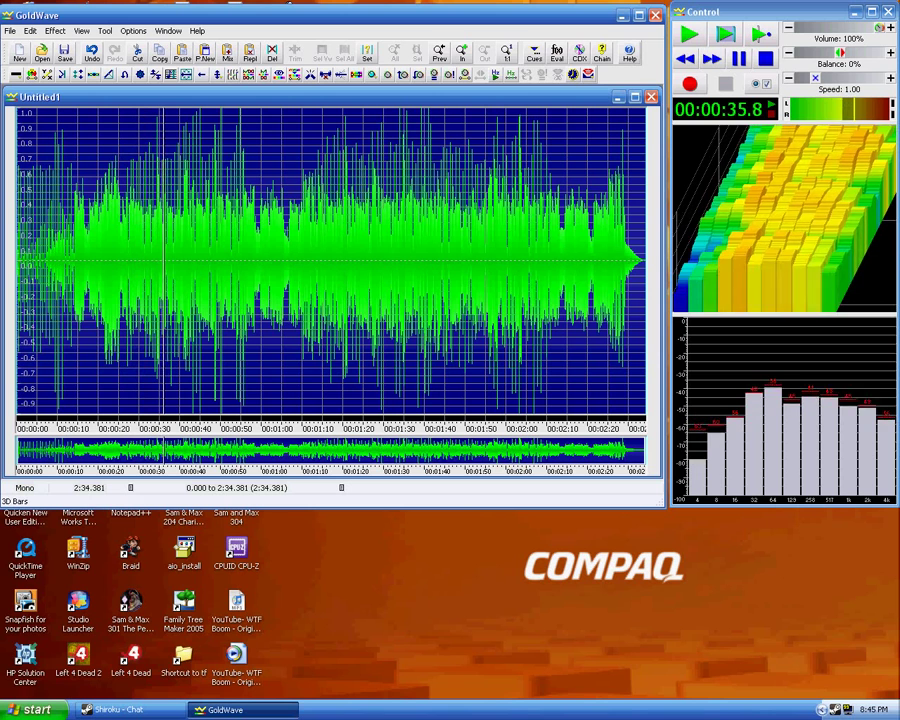
pyautogui.click(738, 59)
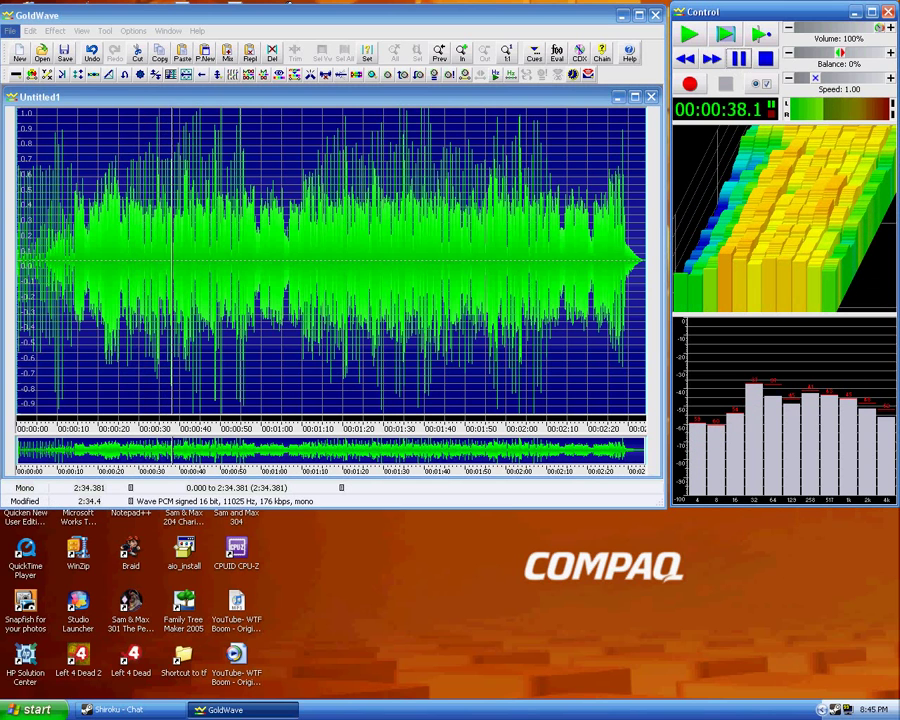
# Start saving Untitled1 under a different name and choose the Audio folder inside My Documents\HLDJ as the destination.
pyautogui.click(10, 31)
pyautogui.press('Down')
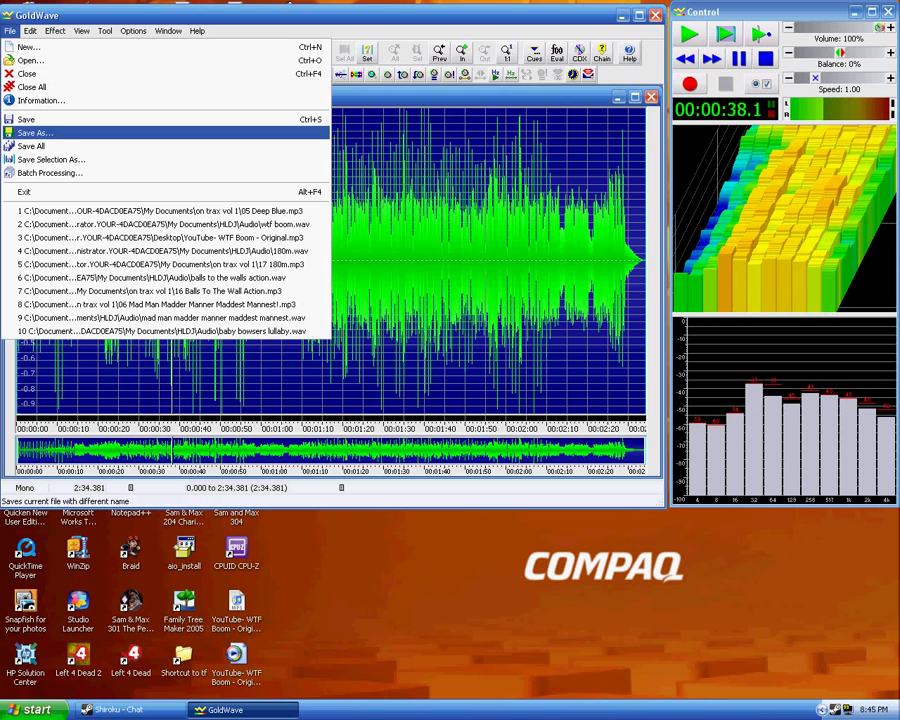
pyautogui.press('Return')
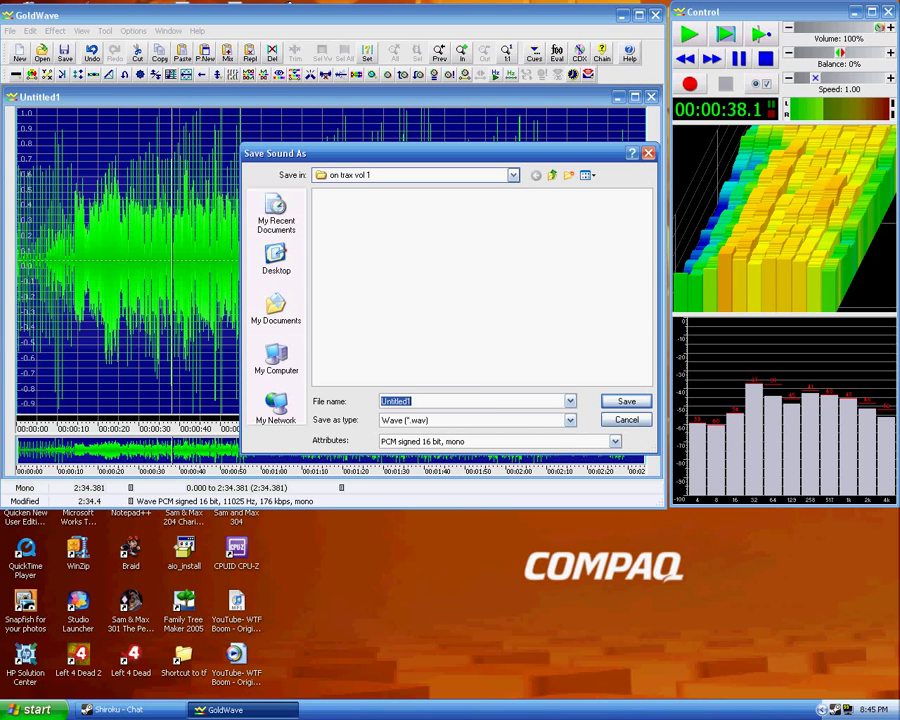
pyautogui.click(415, 175)
pyautogui.hotkey('alt', 'Down')
pyautogui.press('Up')
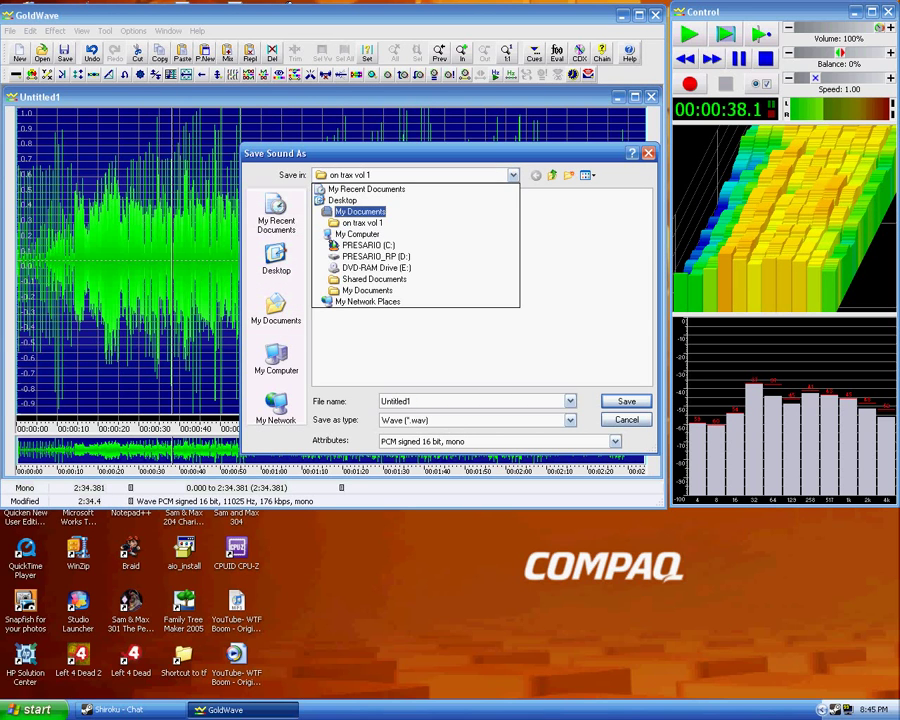
pyautogui.click(360, 211)
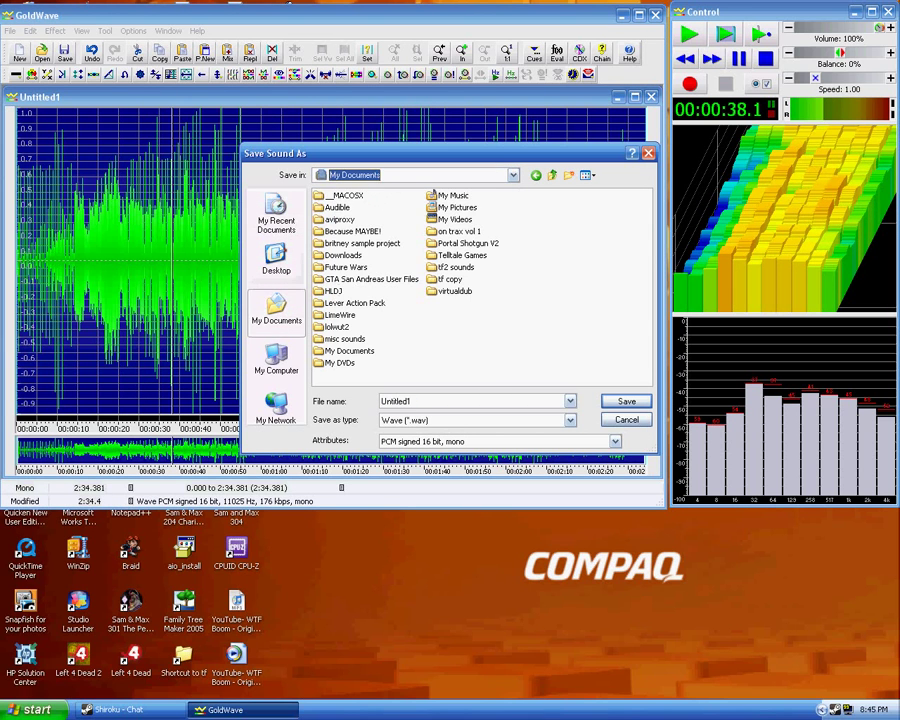
pyautogui.click(333, 291)
pyautogui.press('Return')
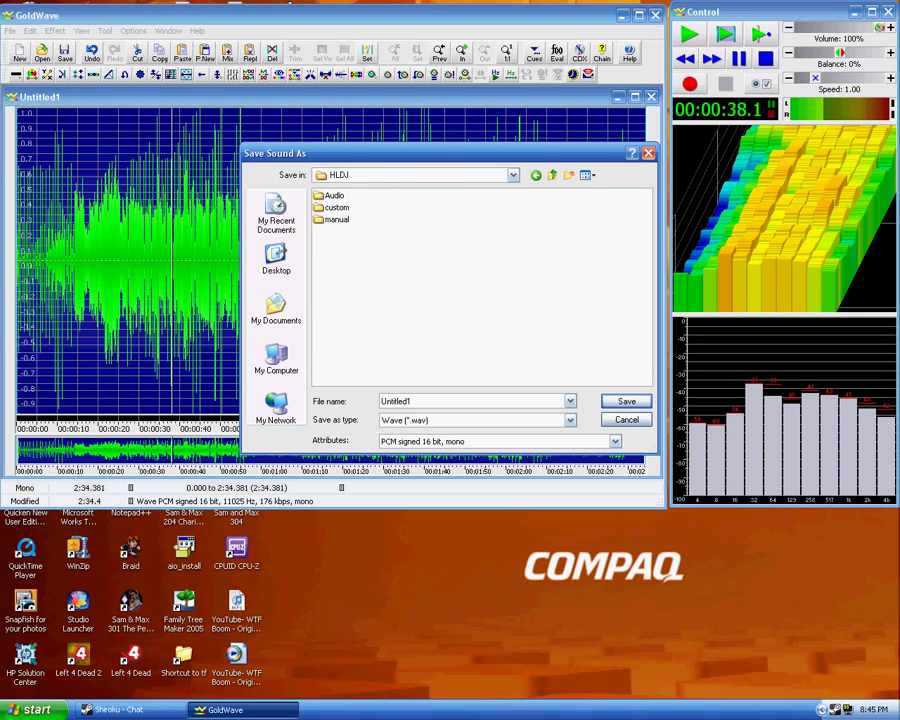
pyautogui.press('a')
pyautogui.press('Return')
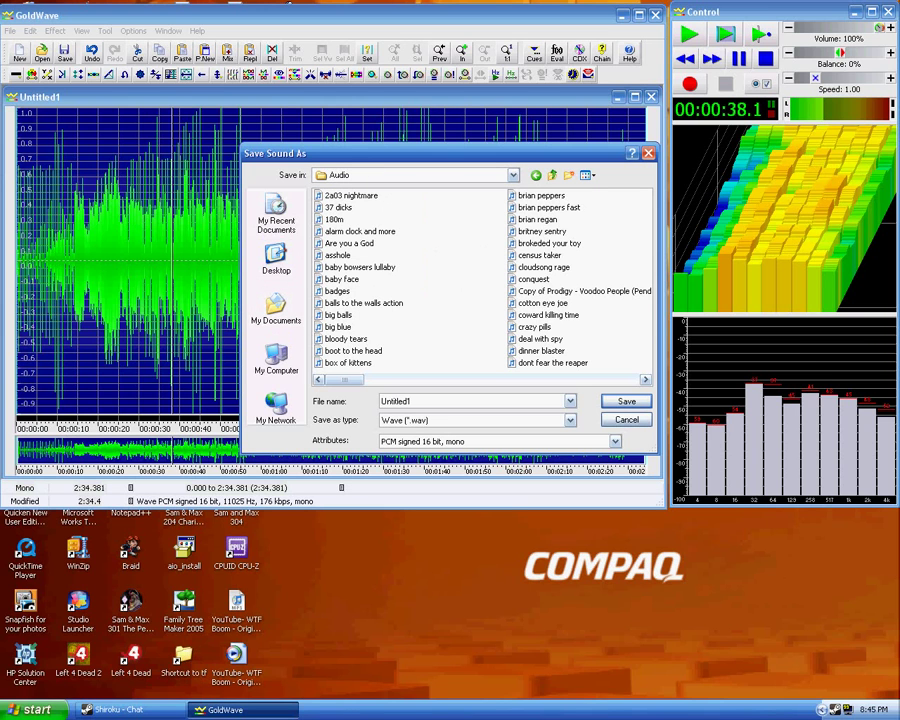
# Save the sound as Deep Blue in Wave format with PCM signed 16 bit, mono, and close the file and GoldWave.
pyautogui.press('Tab')
pyautogui.write('Dee')
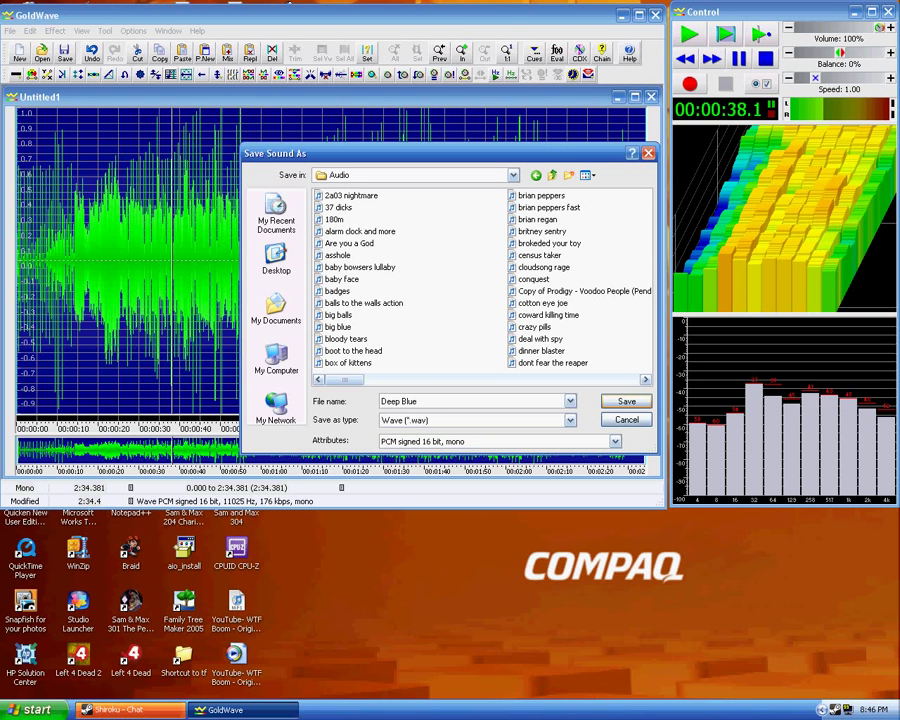
pyautogui.press('Return')
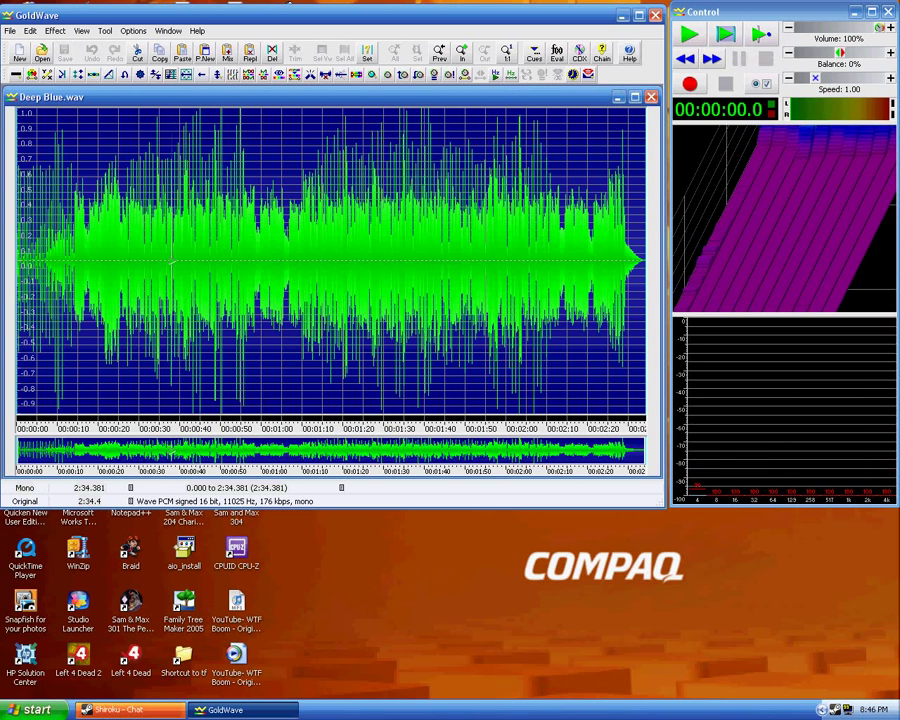
pyautogui.hotkey('ctrl', 'F4')
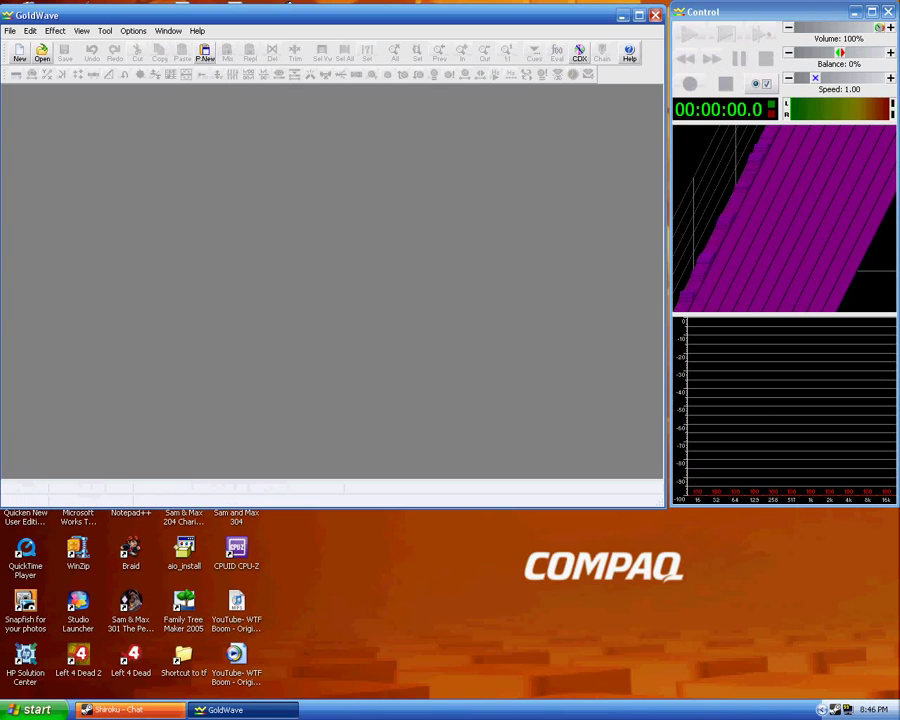
pyautogui.hotkey('alt', 'F4')
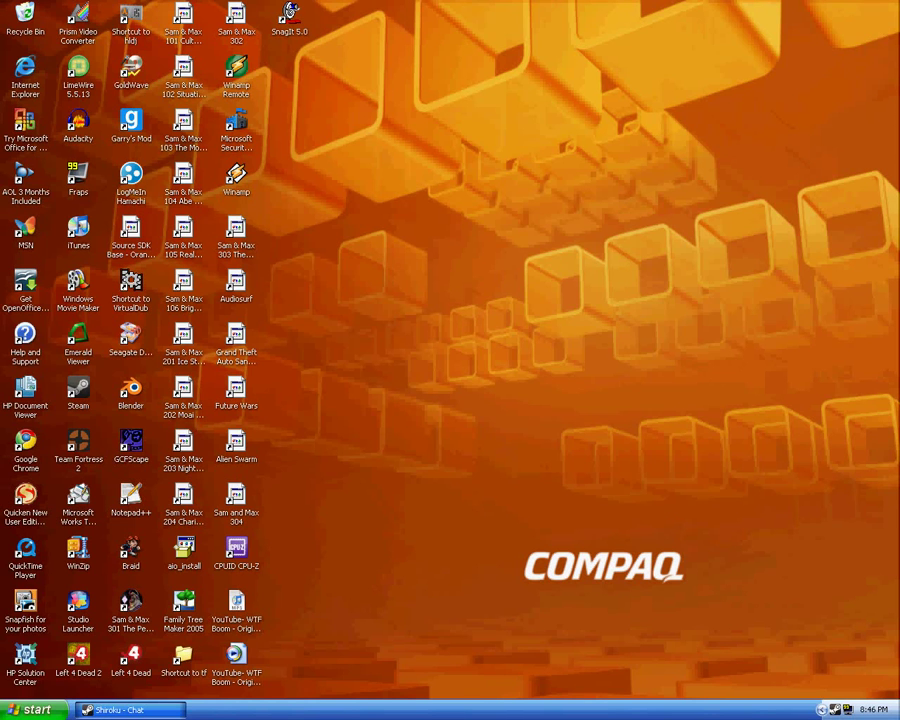